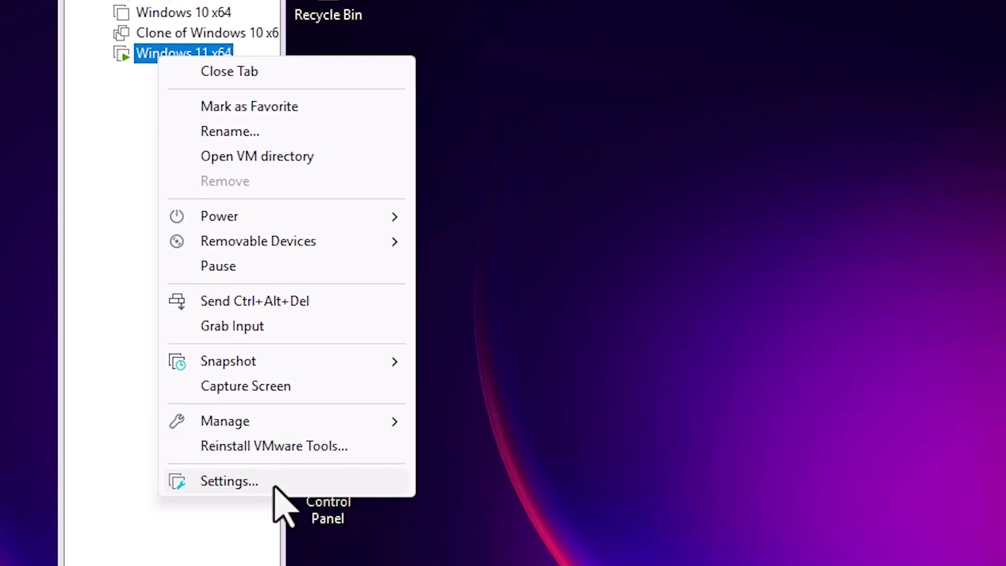
- In the Windows 11 x64 virtual machine's settings, set folder sharing to always enabled and map it as a network drive in Windows guests
click(310, 565)
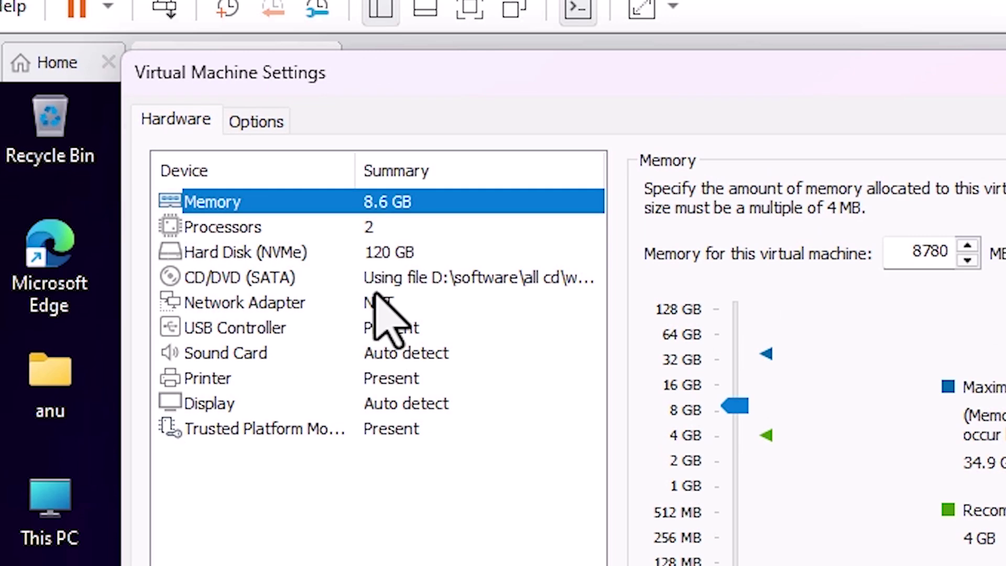
click(260, 122)
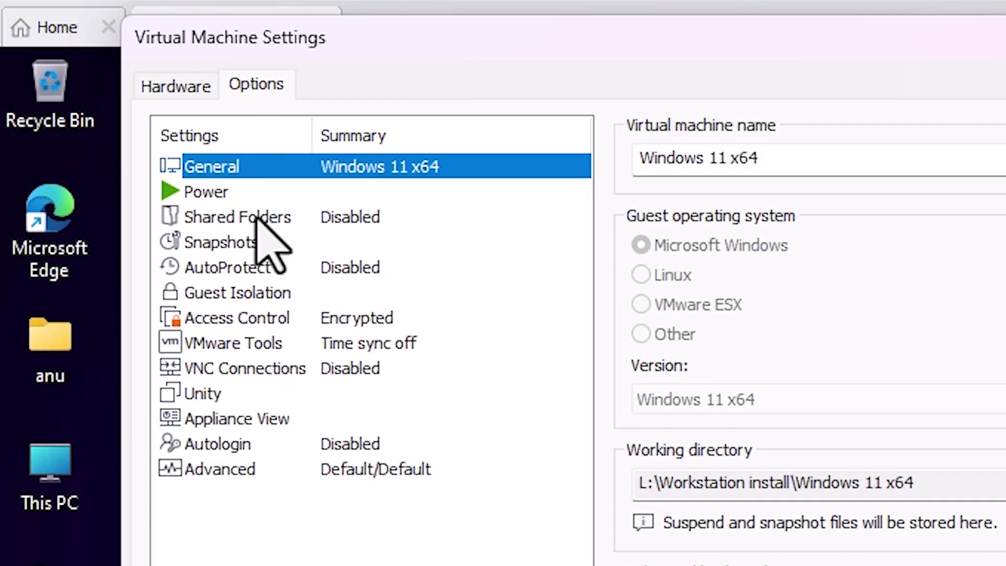
click(361, 216)
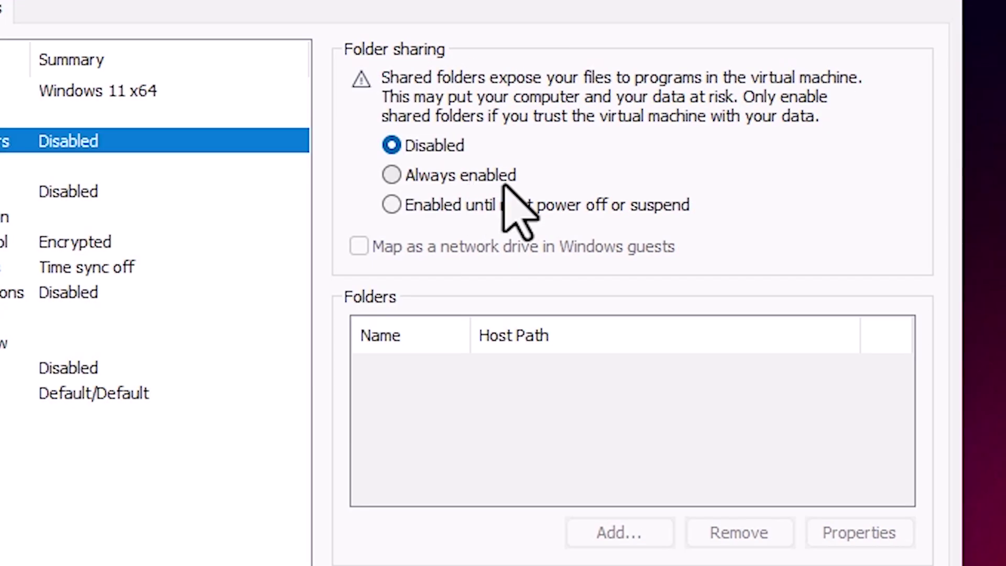
click(486, 177)
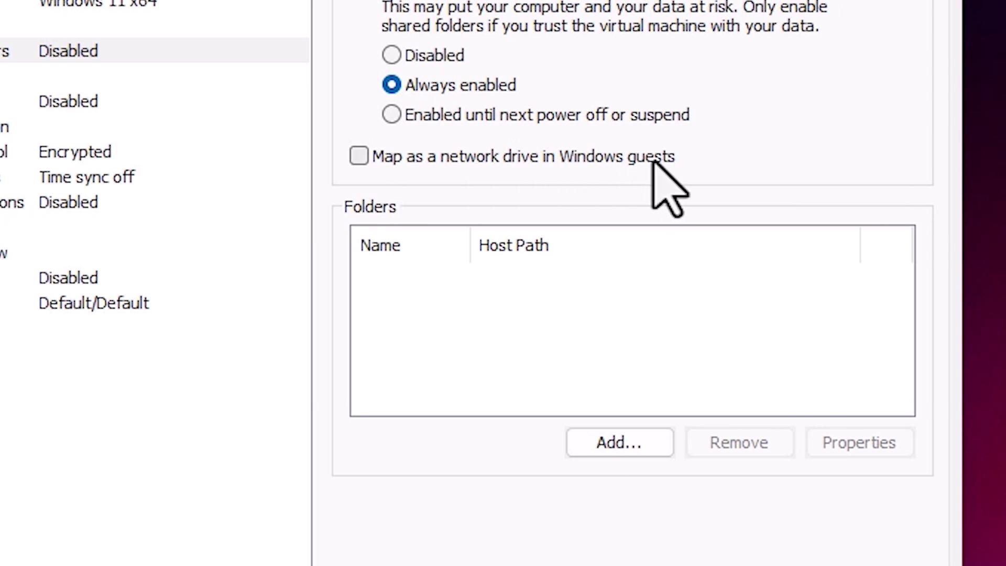
click(397, 157)
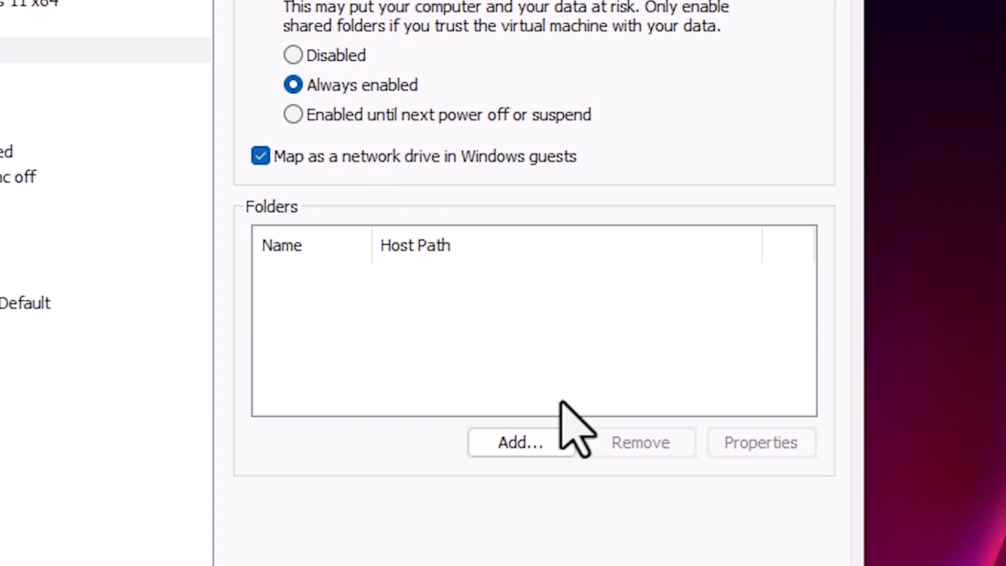
- Start adding a shared folder and choose the Test folder on the host's desktop as the host path
click(545, 443)
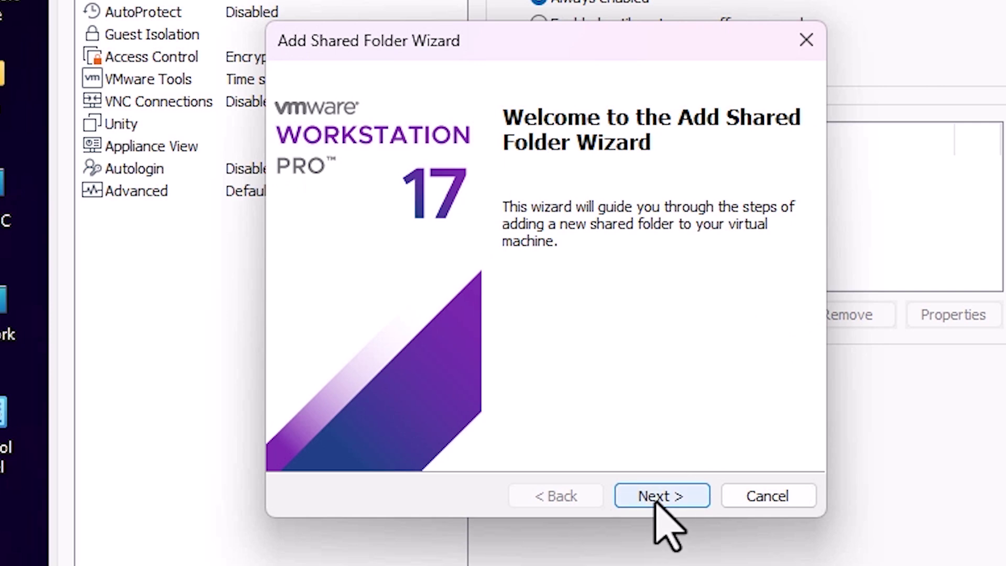
click(656, 498)
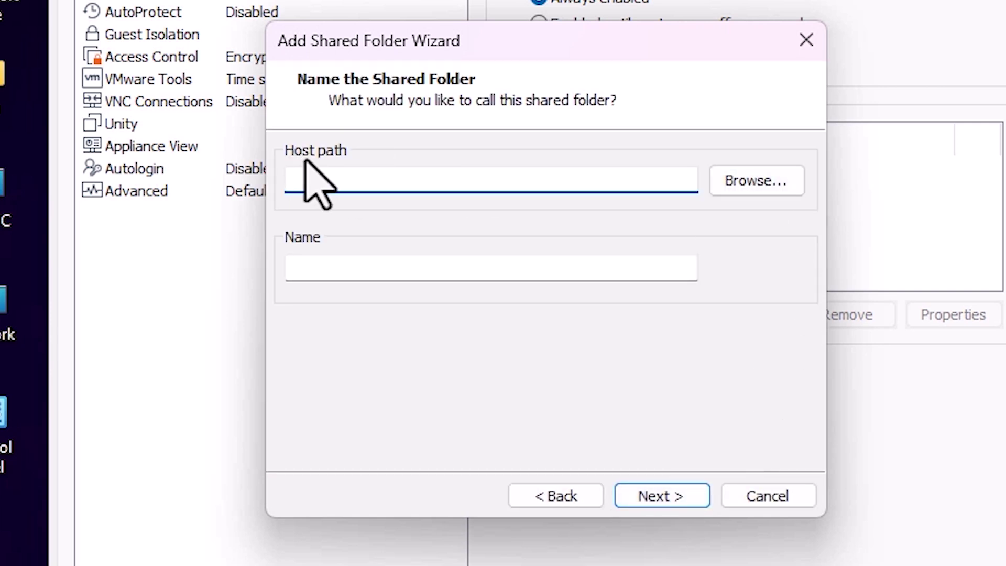
click(759, 177)
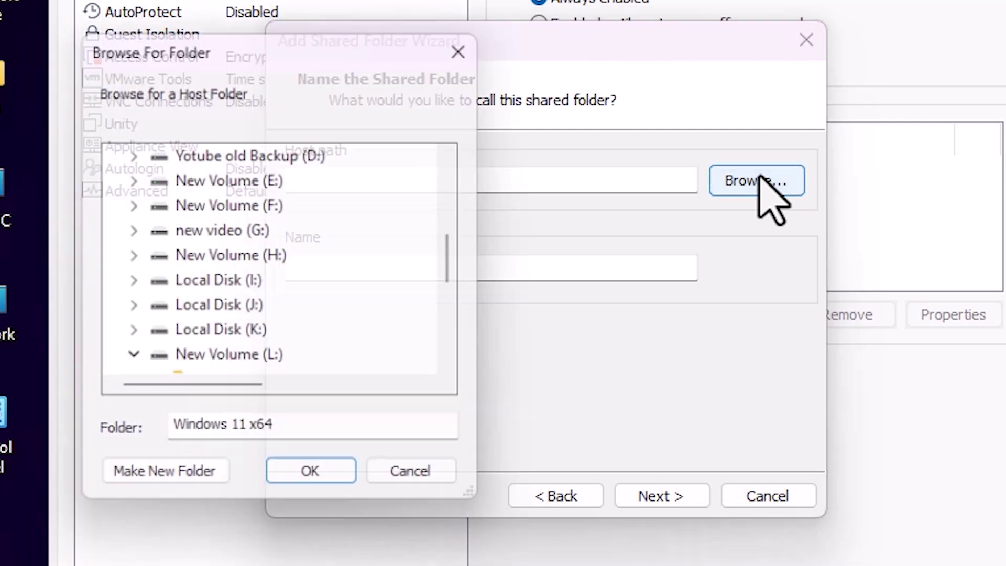
scroll(199, 344, up, 5)
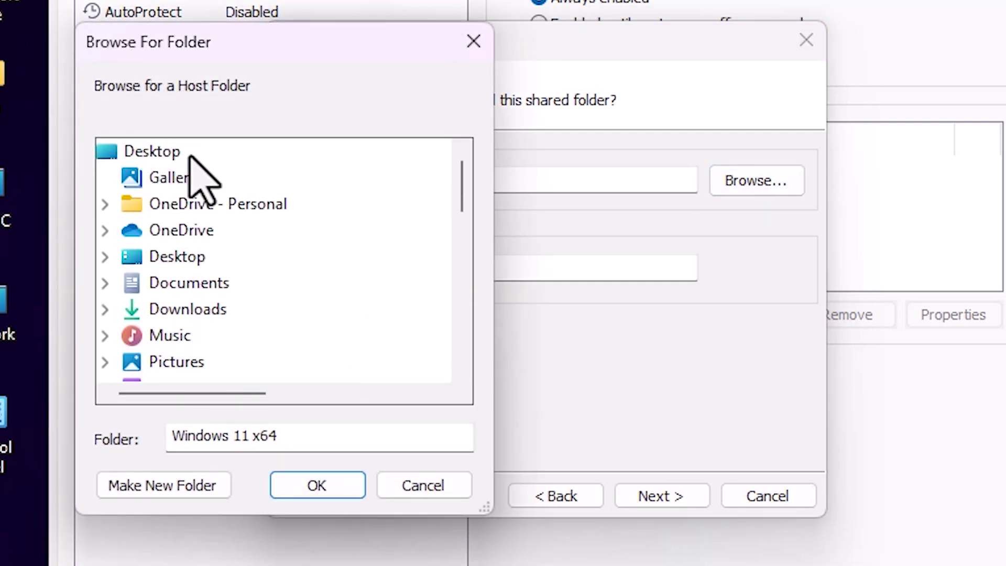
click(157, 152)
scroll(224, 330, down, 7)
scroll(224, 339, down, 1)
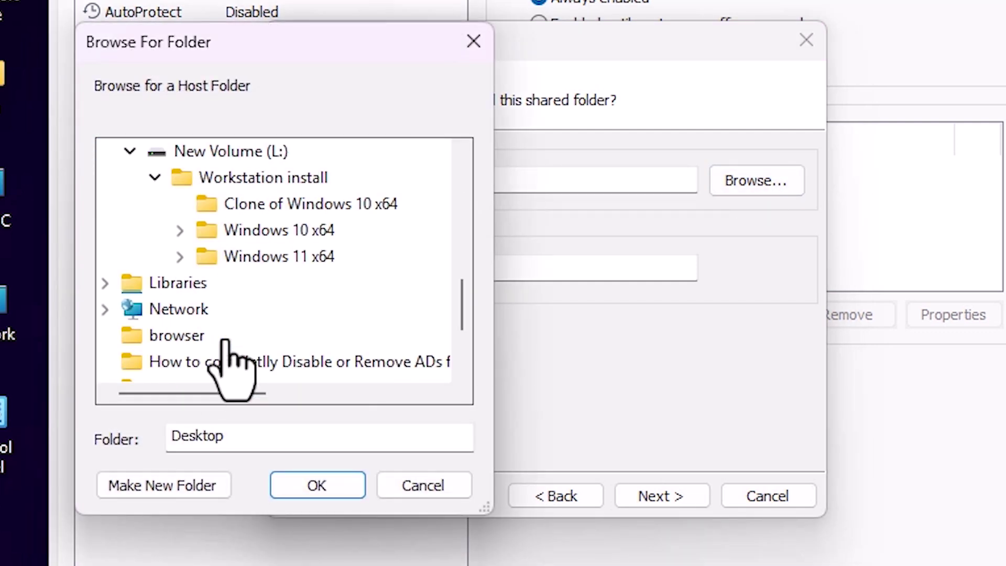
scroll(231, 350, down, 2)
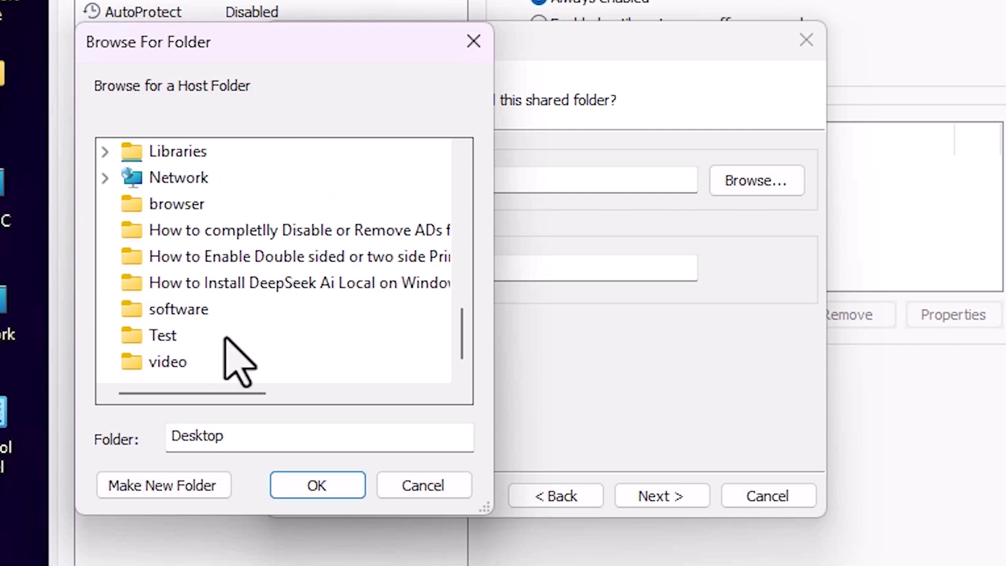
click(165, 340)
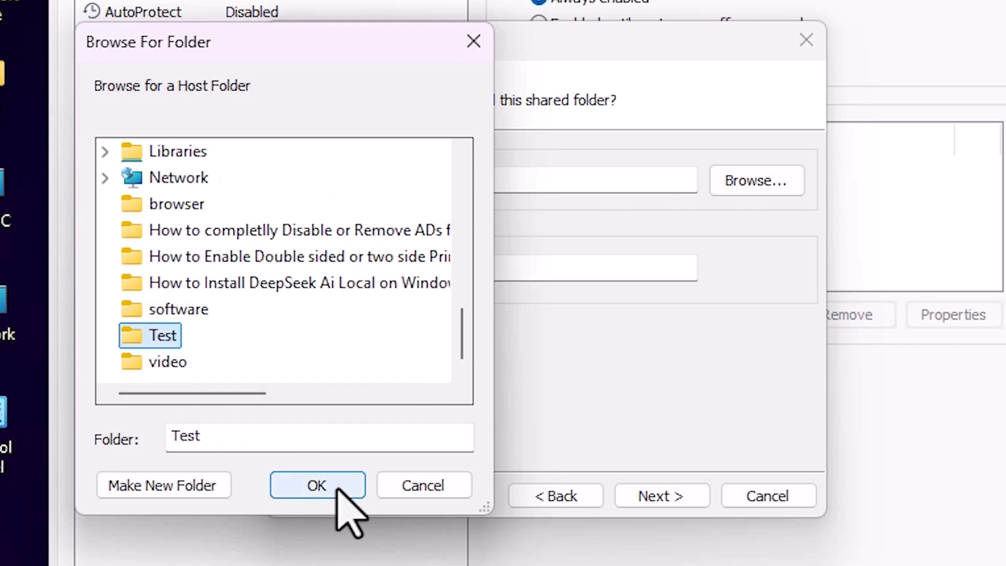
click(316, 486)
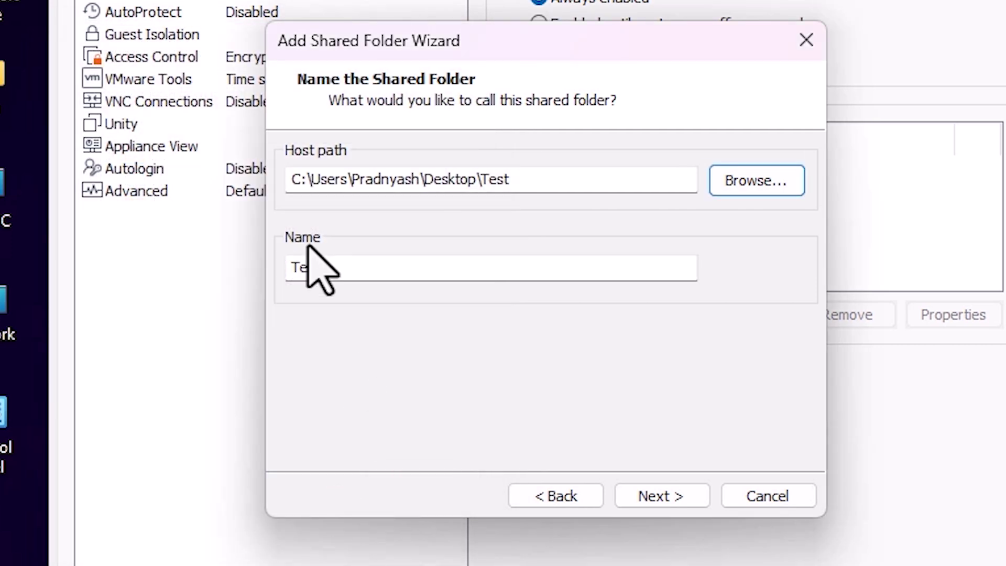
- Finish adding the share under the name Test, enabled and read-only, and apply the virtual machine settings
drag(341, 263, 253, 269)
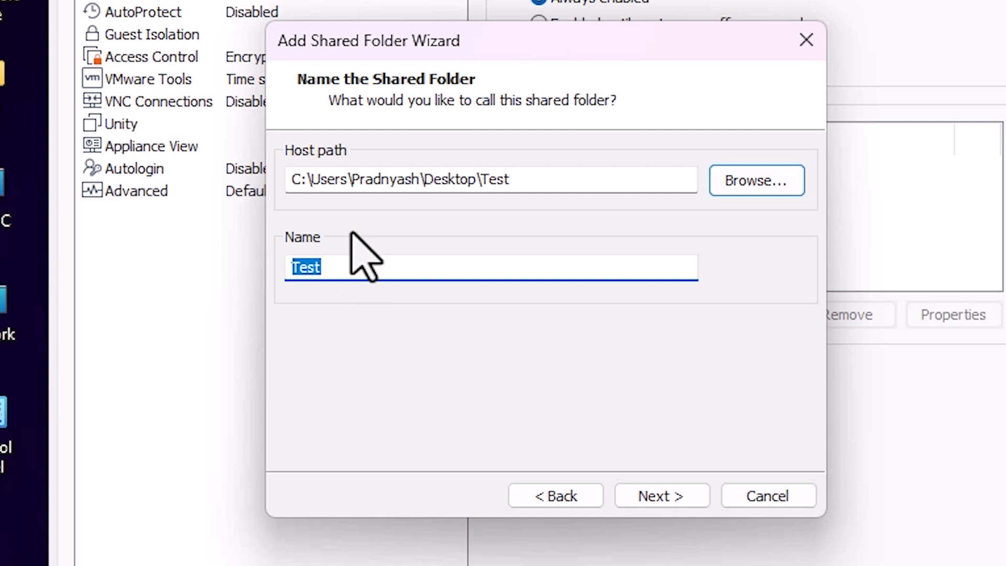
click(648, 497)
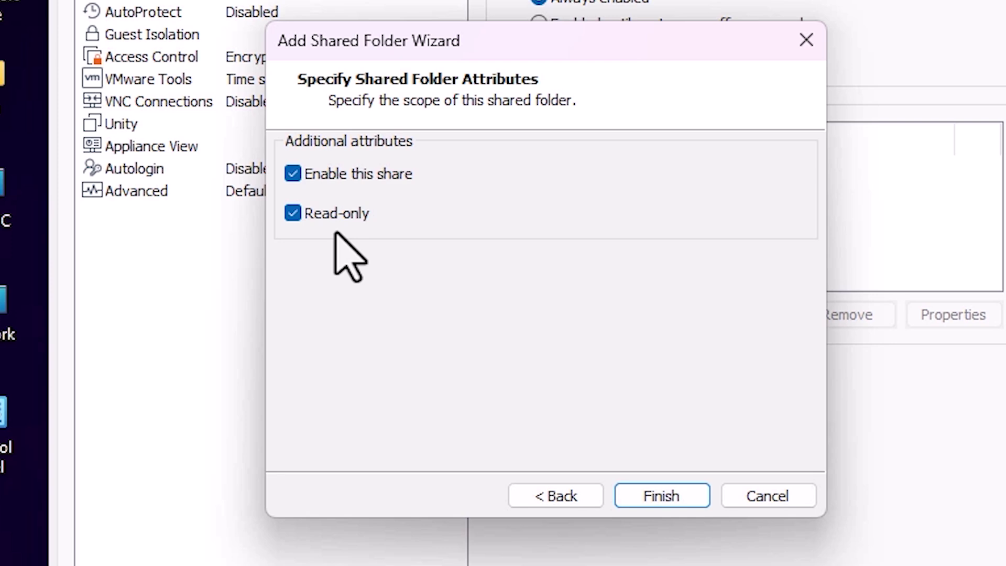
click(700, 492)
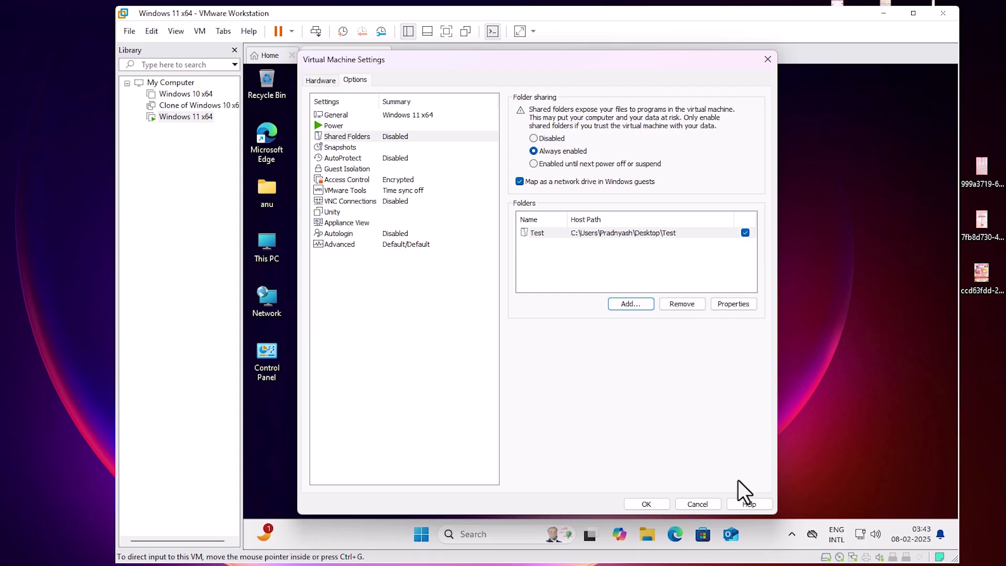
click(645, 504)
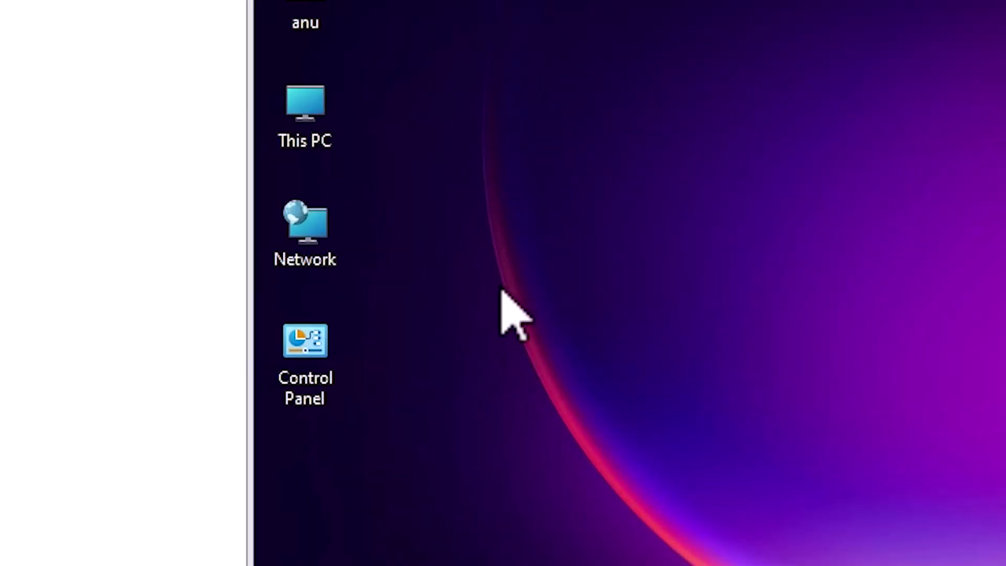
- In the virtual machine's network, open the Test share under vmware-host and view the ai-generated-cute-girl-pic image
click(289, 250)
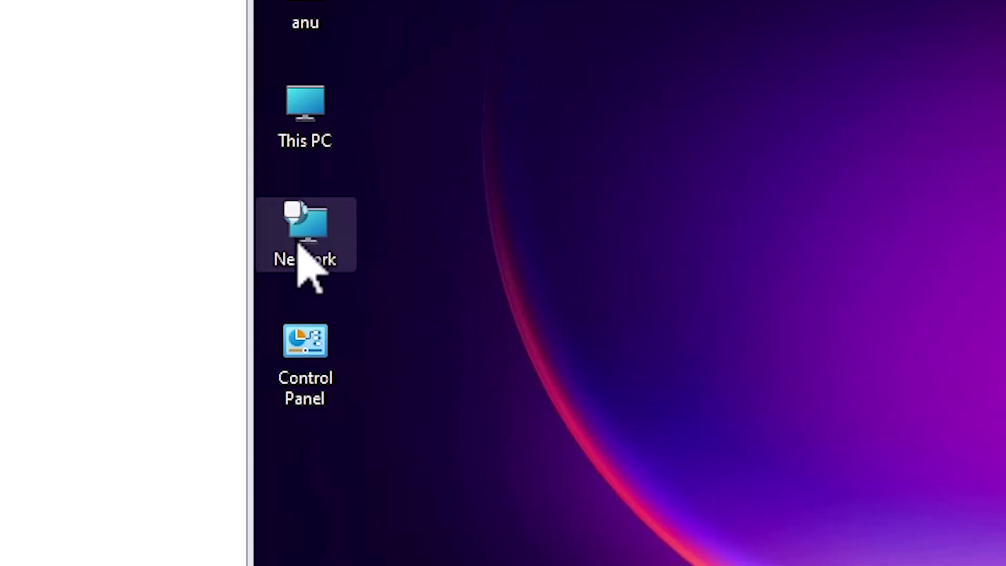
double_click(296, 246)
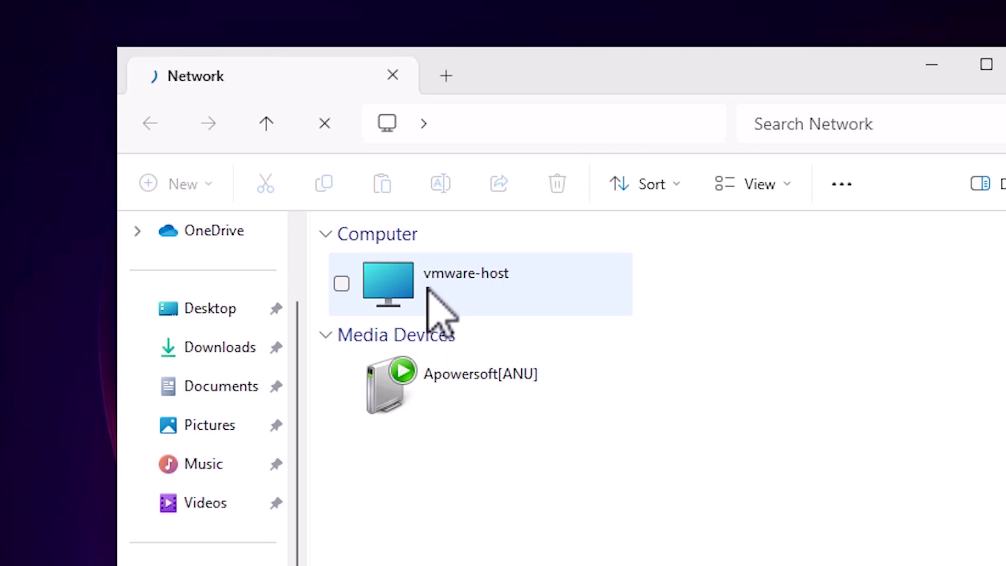
double_click(411, 289)
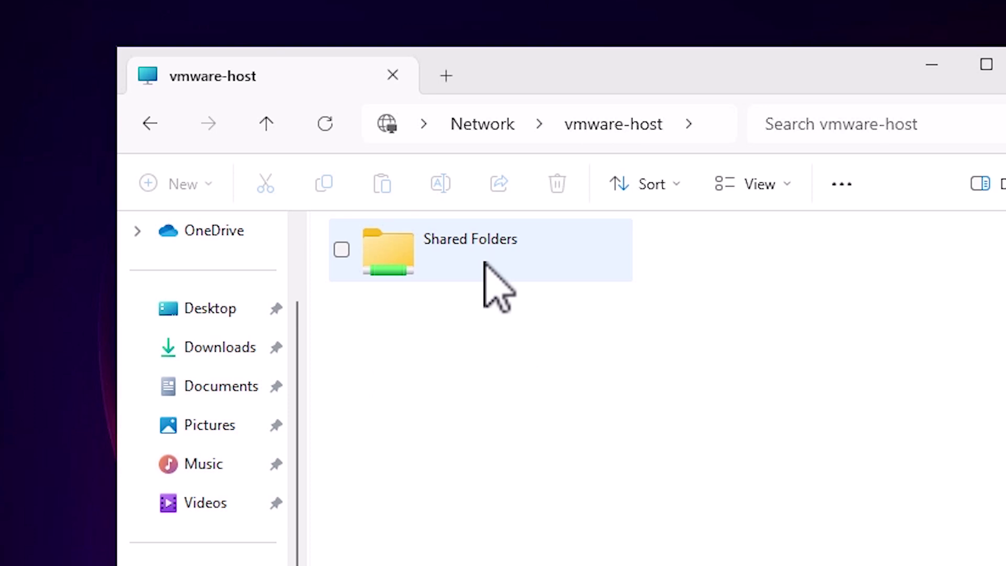
double_click(484, 263)
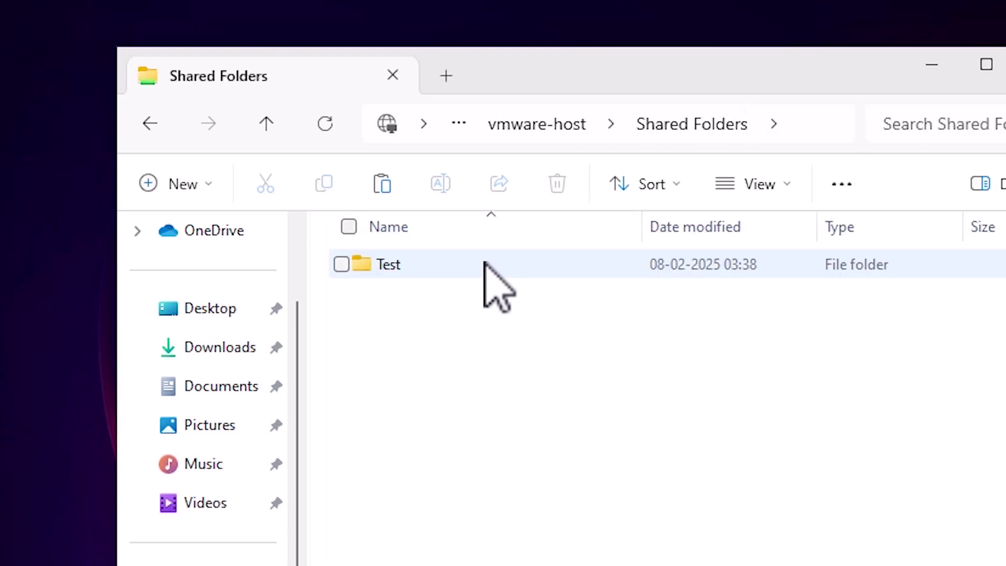
double_click(380, 265)
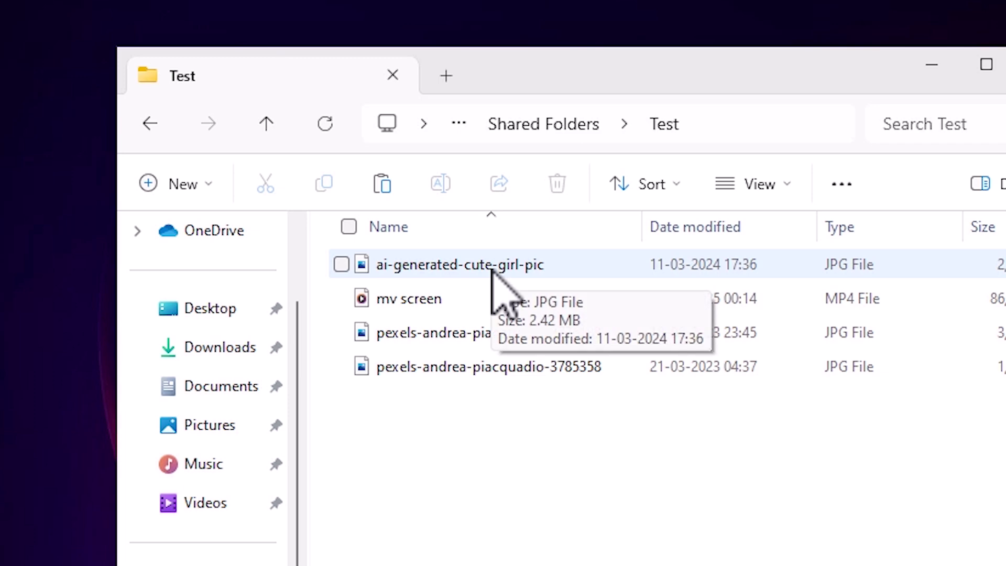
double_click(493, 268)
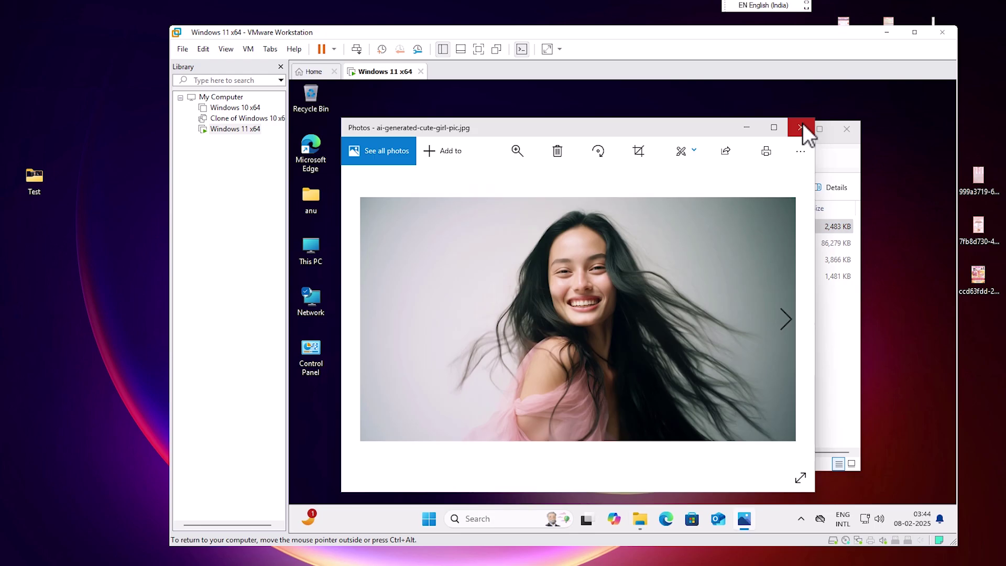
click(795, 132)
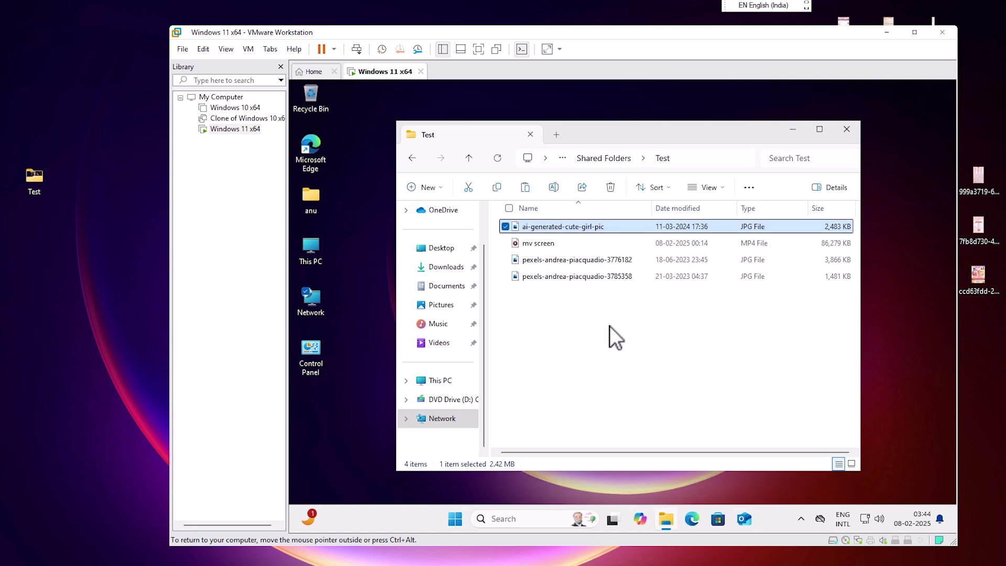
- Copy all four files from the shared Test folder to the virtual machine's desktop
drag(611, 328, 365, 222)
ctrl+click(580, 226)
ctrl+click(539, 244)
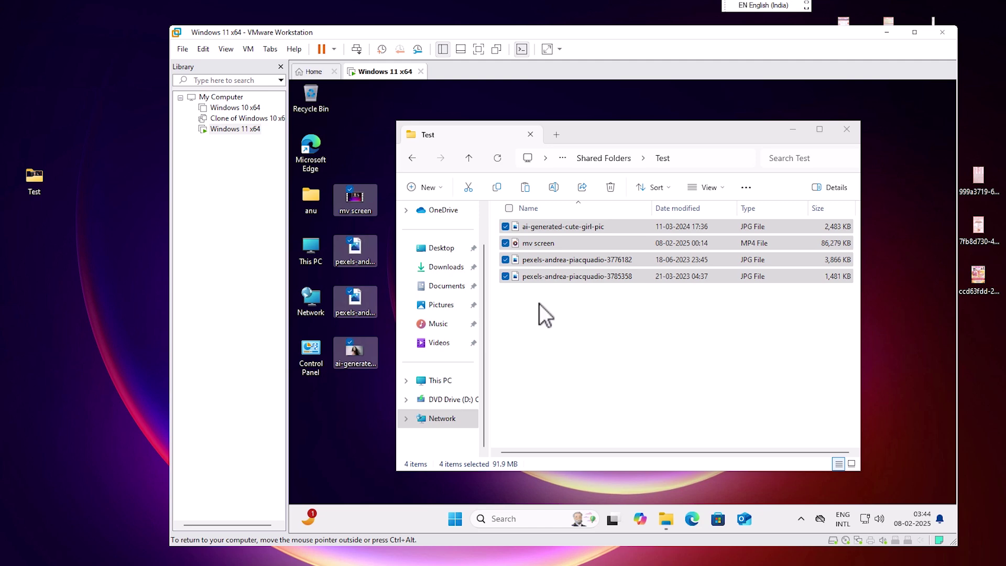
click(627, 368)
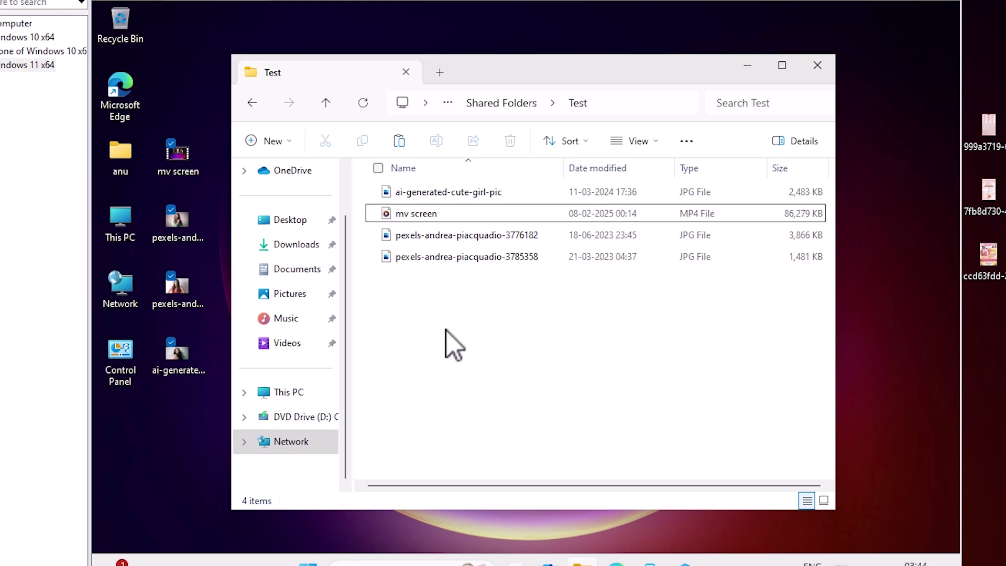
- Try to create a new text document inside the shared Test folder, and close the folder window
right_click(560, 332)
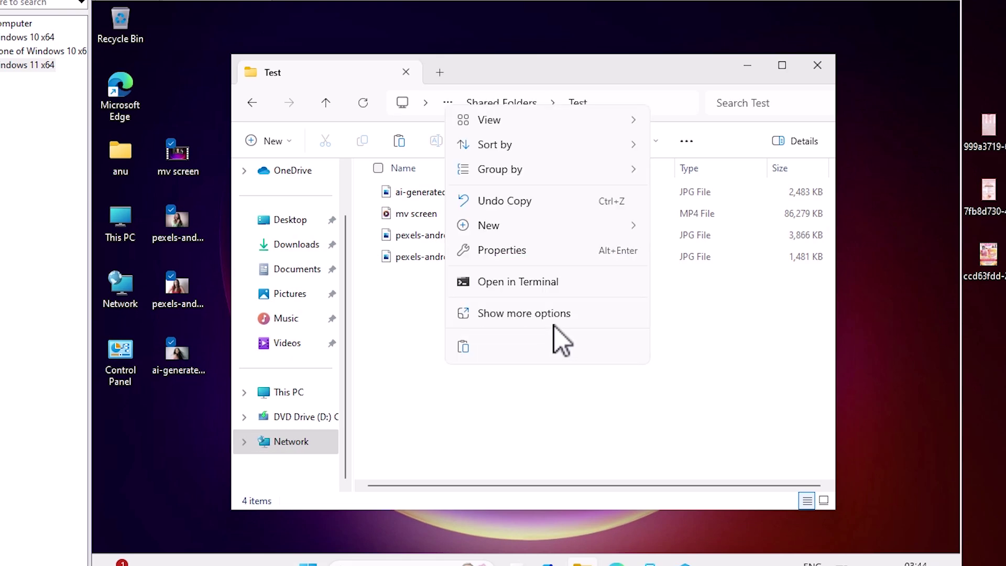
mouse_move(498, 227)
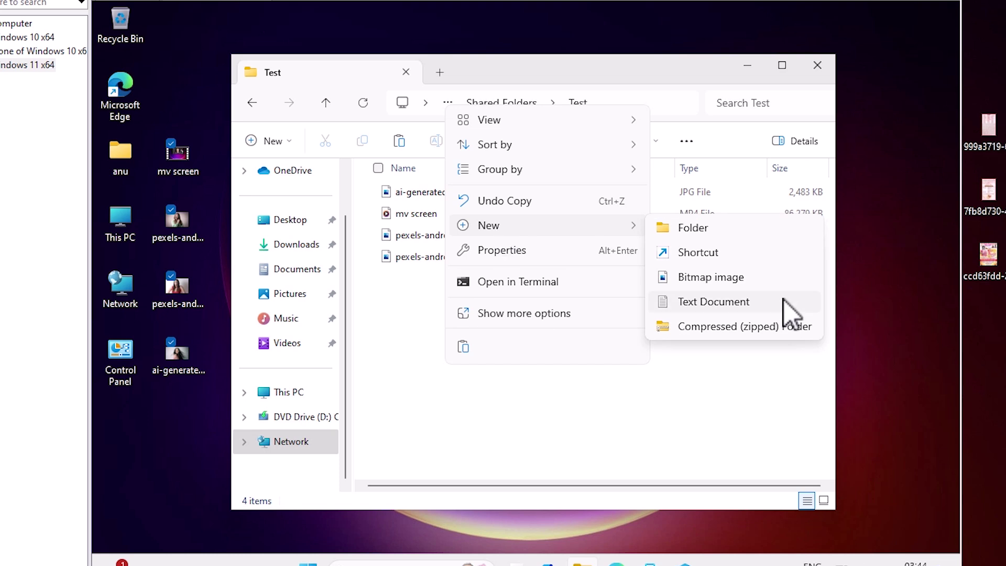
click(720, 299)
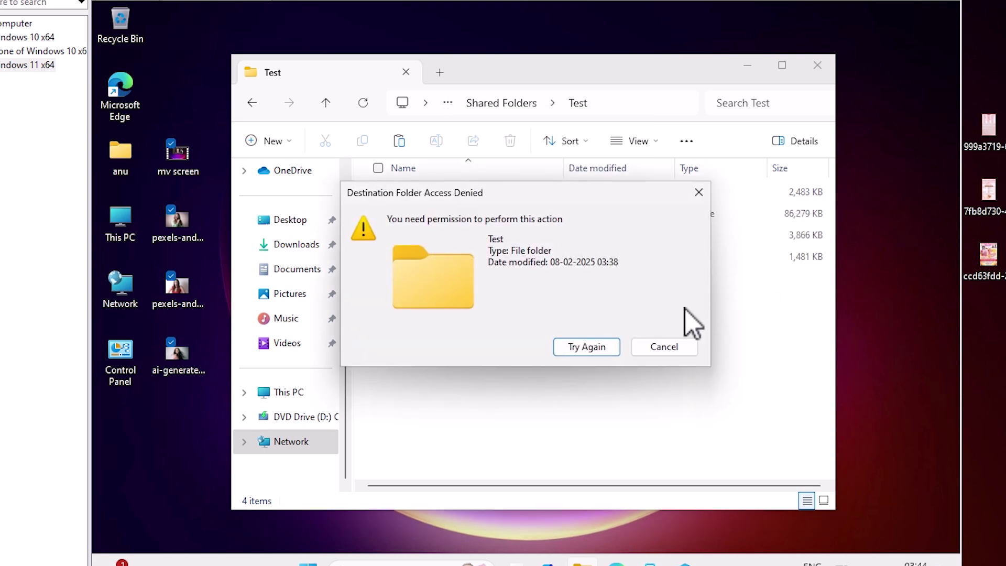
click(652, 349)
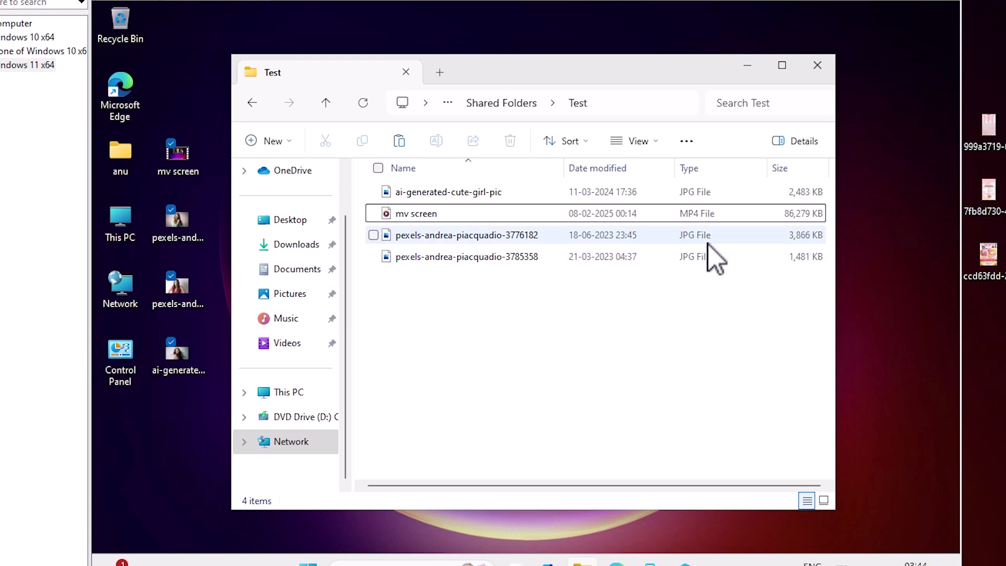
click(827, 72)
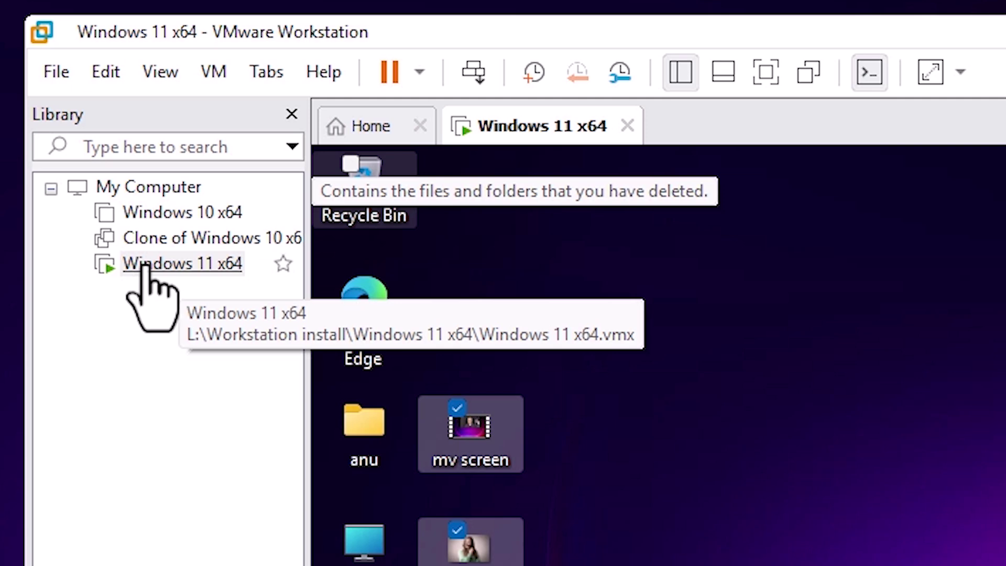
- In the Windows 11 x64 virtual machine's shared folder options, turn off Read-only for the Test share and apply the settings
right_click(146, 266)
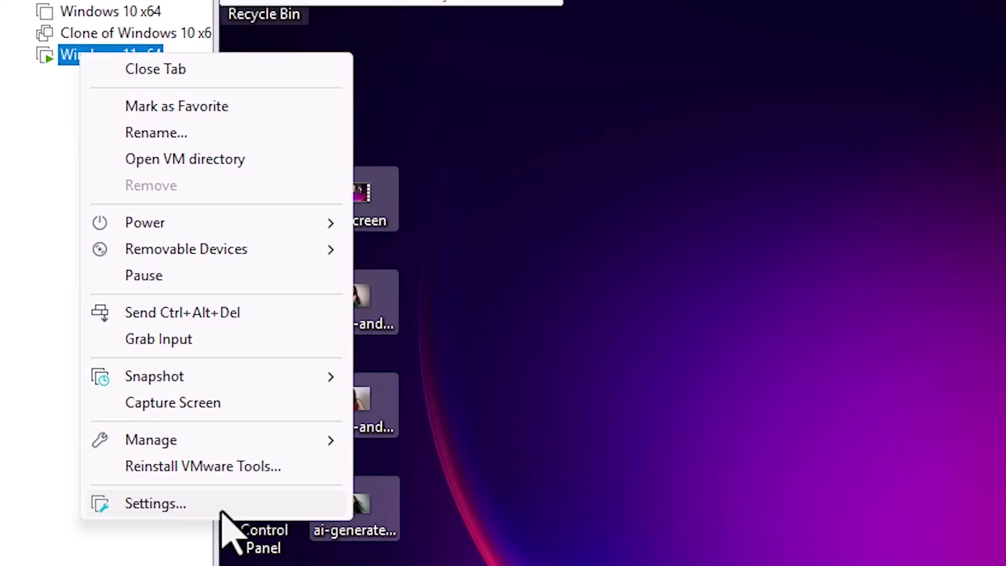
click(221, 512)
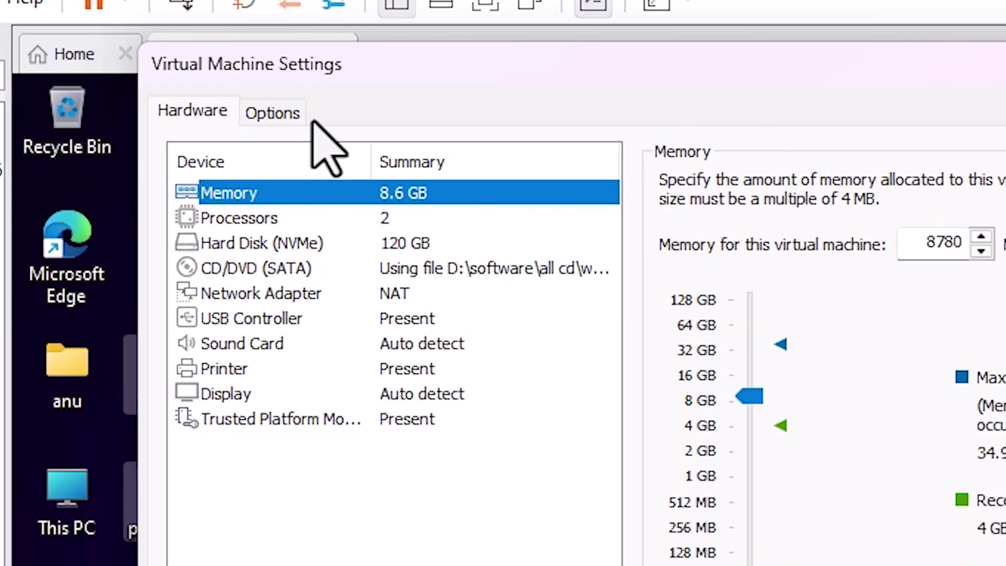
click(307, 122)
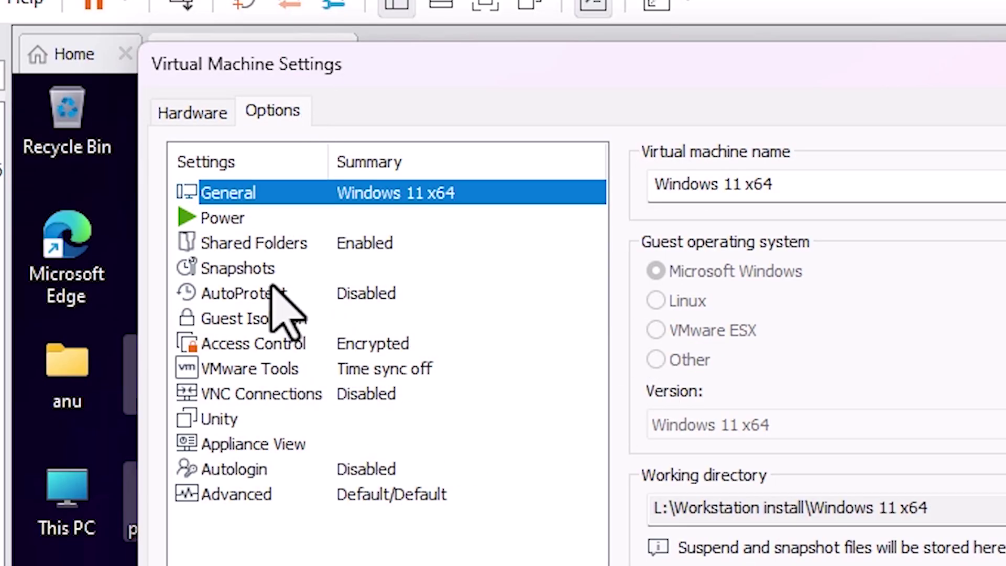
click(265, 247)
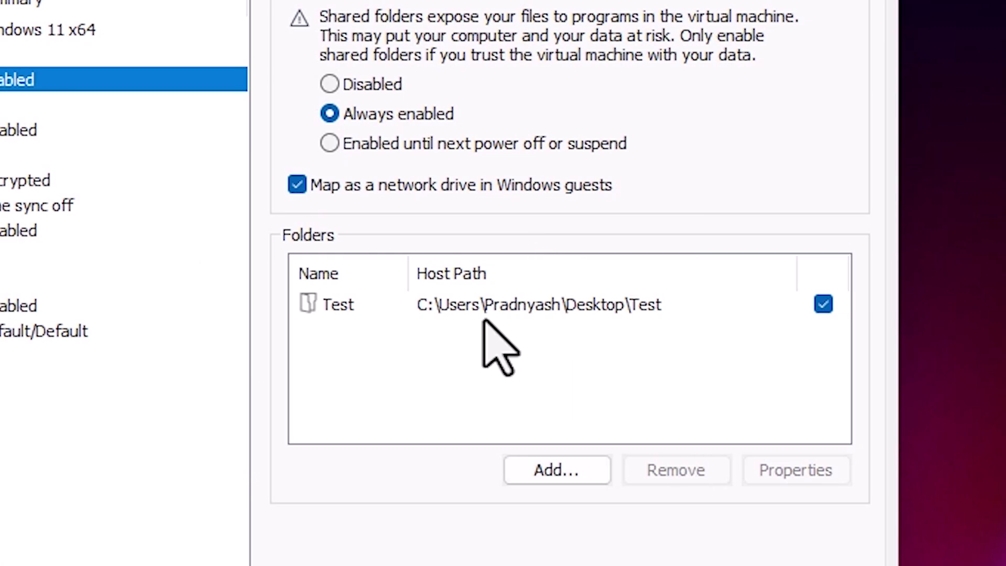
click(837, 469)
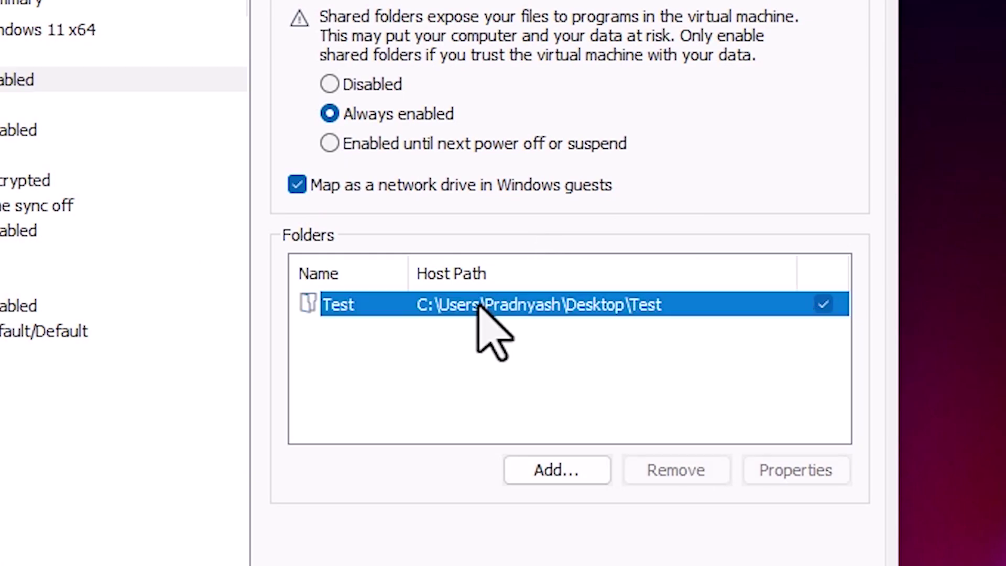
click(479, 306)
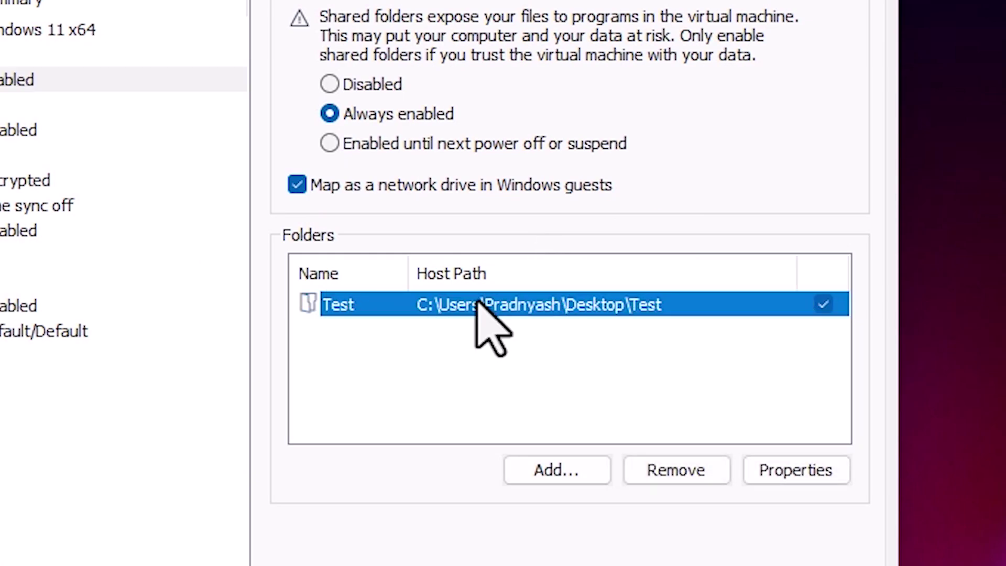
click(795, 474)
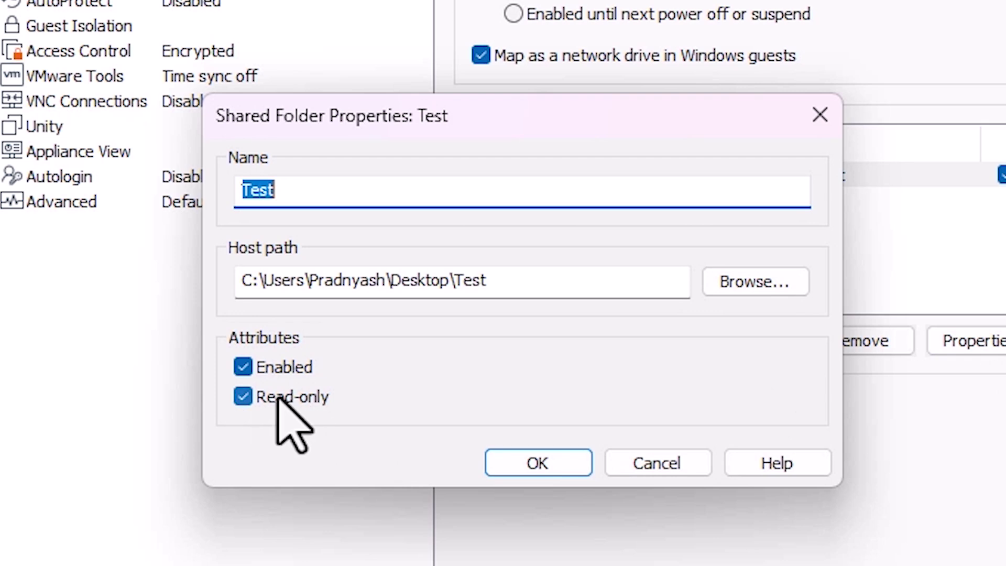
click(277, 397)
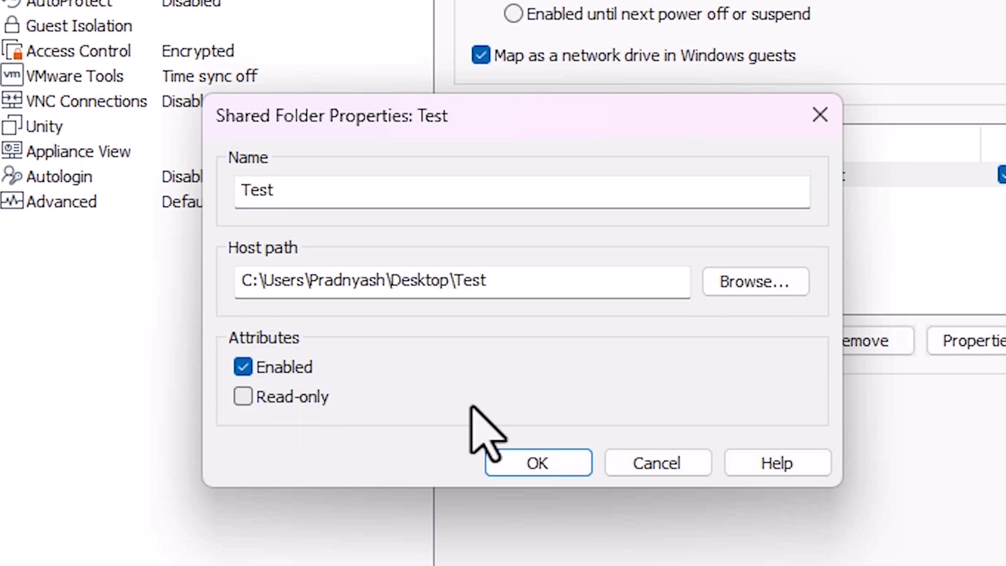
click(549, 464)
click(641, 508)
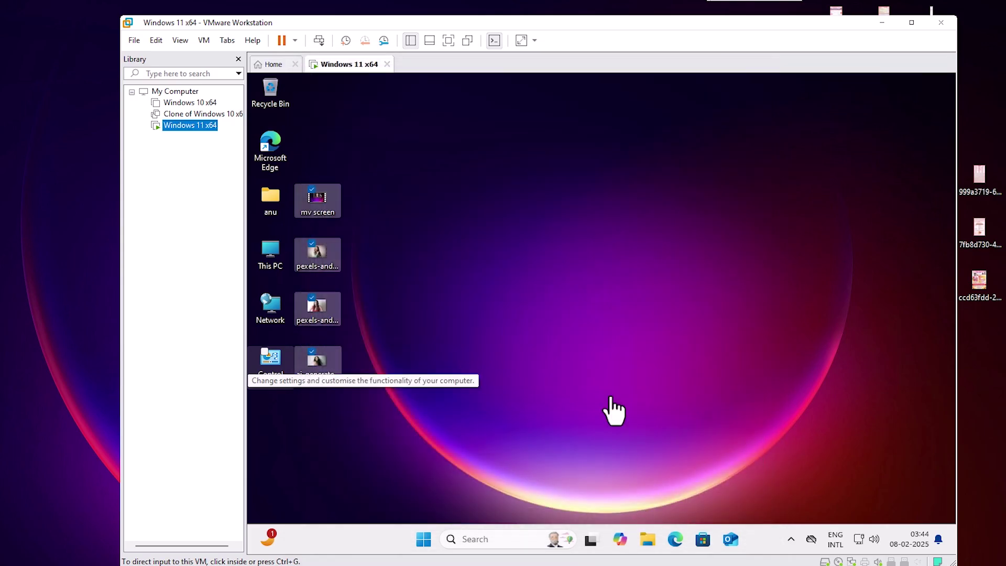
- In the virtual machine's network, open the Test folder under vmware-host's Shared Folders
click(489, 277)
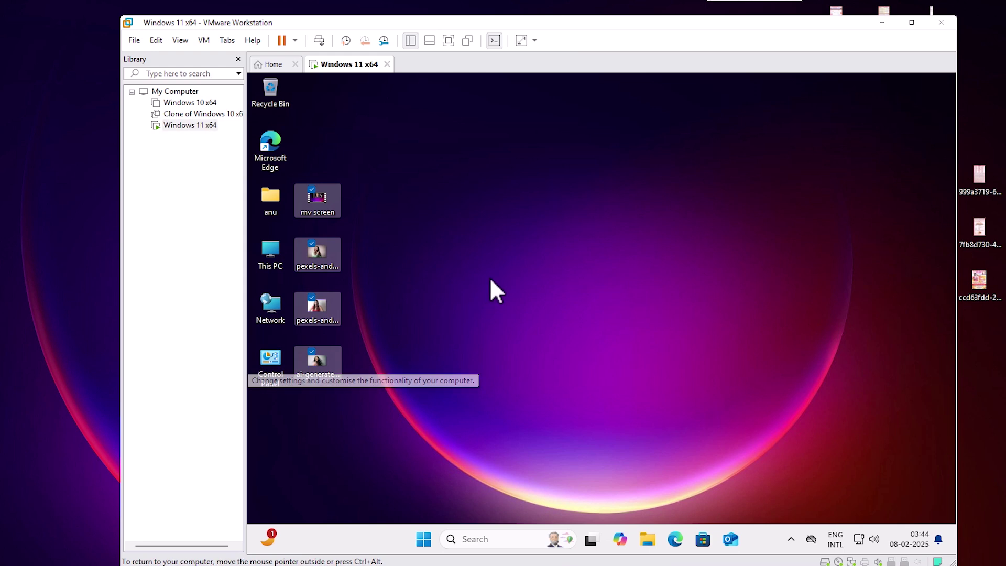
double_click(270, 306)
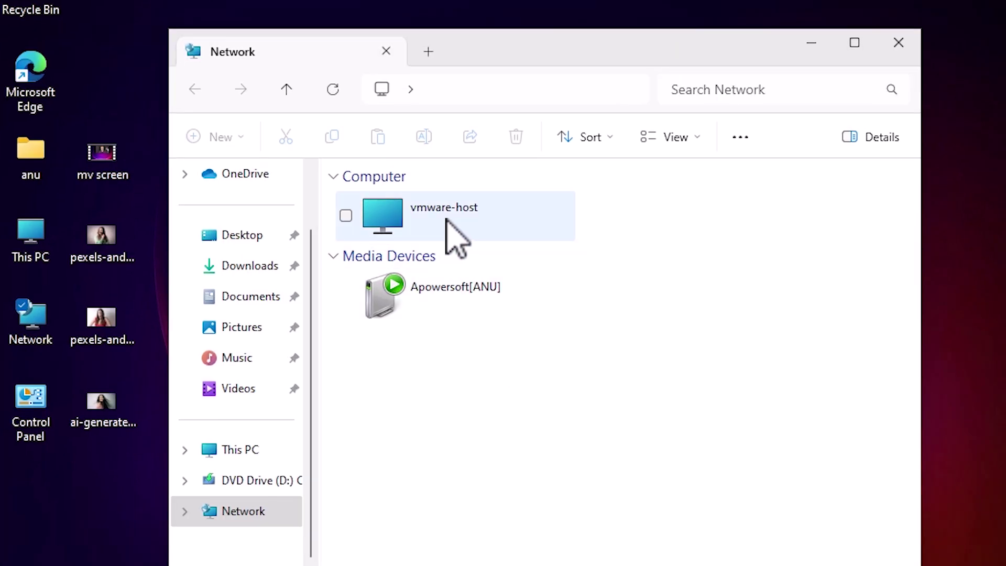
double_click(447, 220)
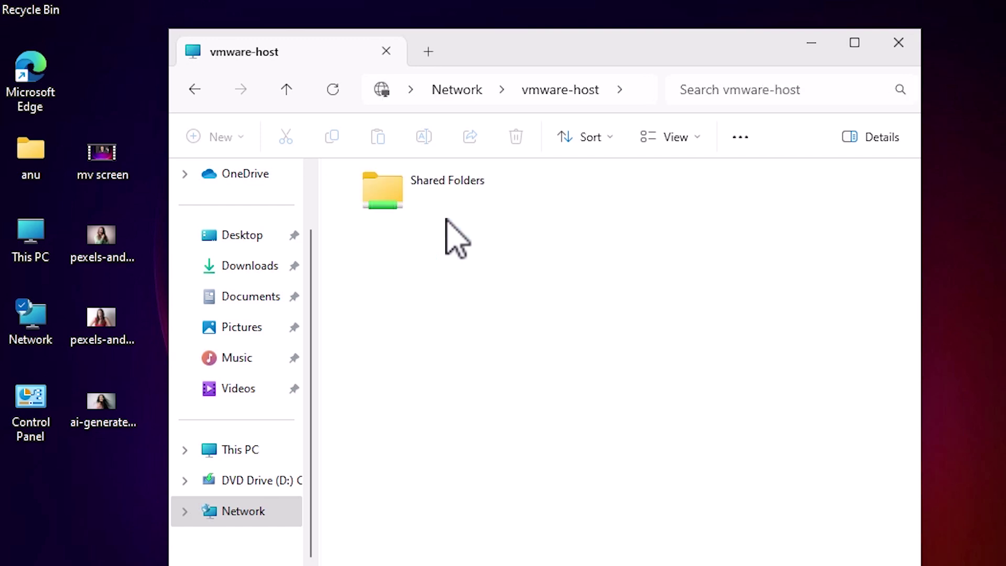
double_click(419, 210)
click(394, 204)
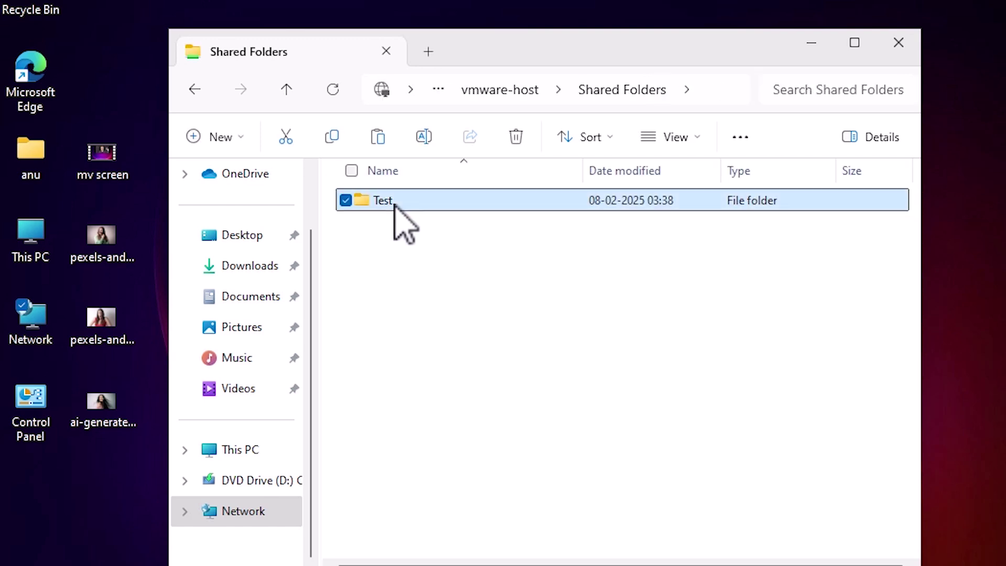
double_click(394, 204)
- Create a new text document in the shared Test folder, keeping the default name New Text Document
right_click(442, 365)
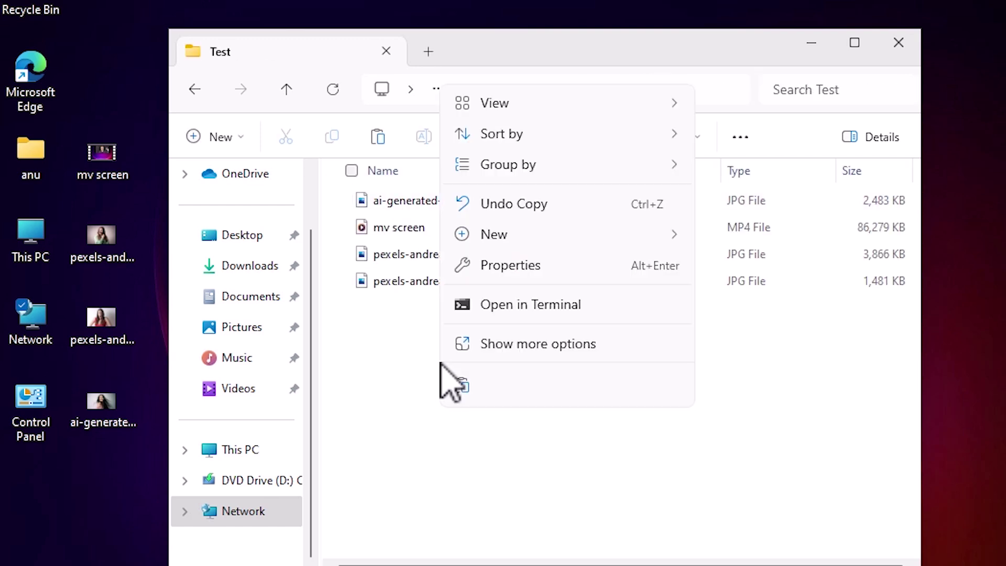
mouse_move(509, 242)
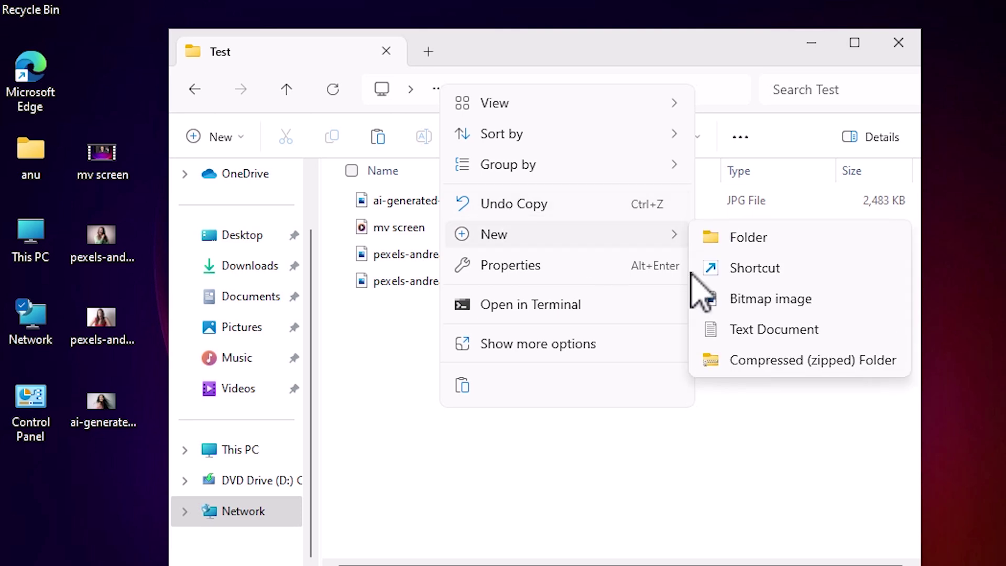
click(710, 332)
click(491, 394)
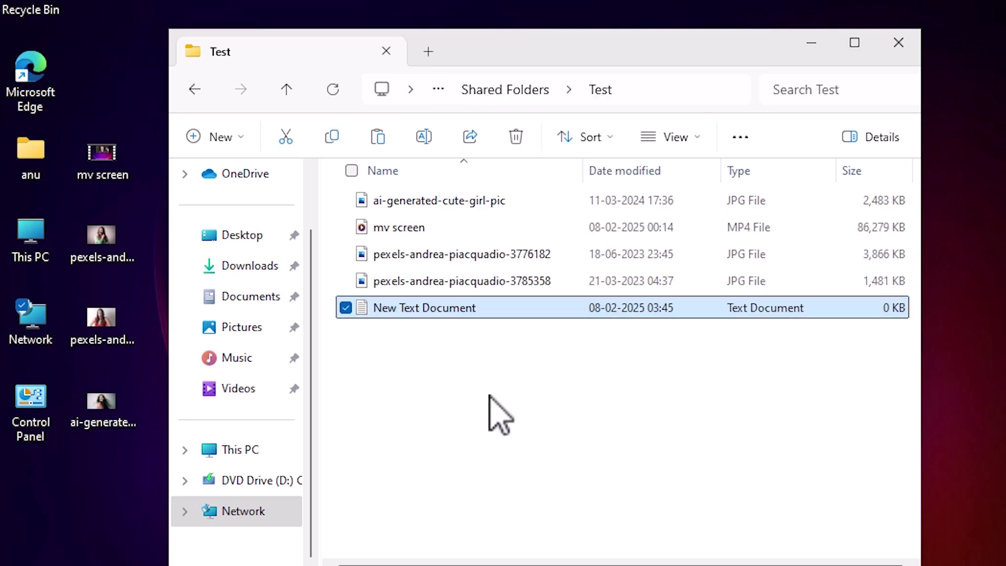
click(489, 394)
- Open the ai-generated-cute-girl-pic image from the share, rotate it twice to turn it upside down, and close the photo viewer
double_click(483, 200)
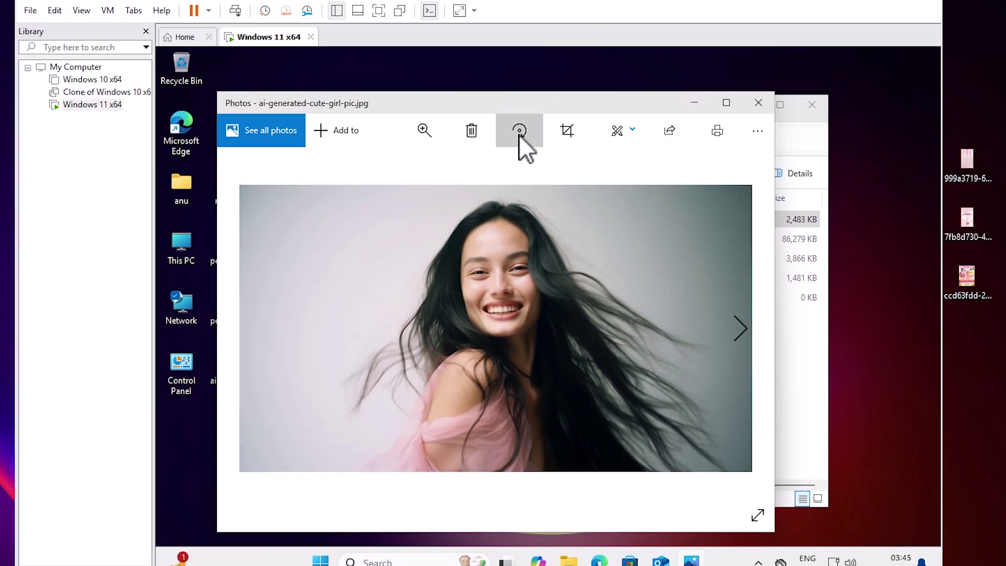
click(518, 134)
click(519, 134)
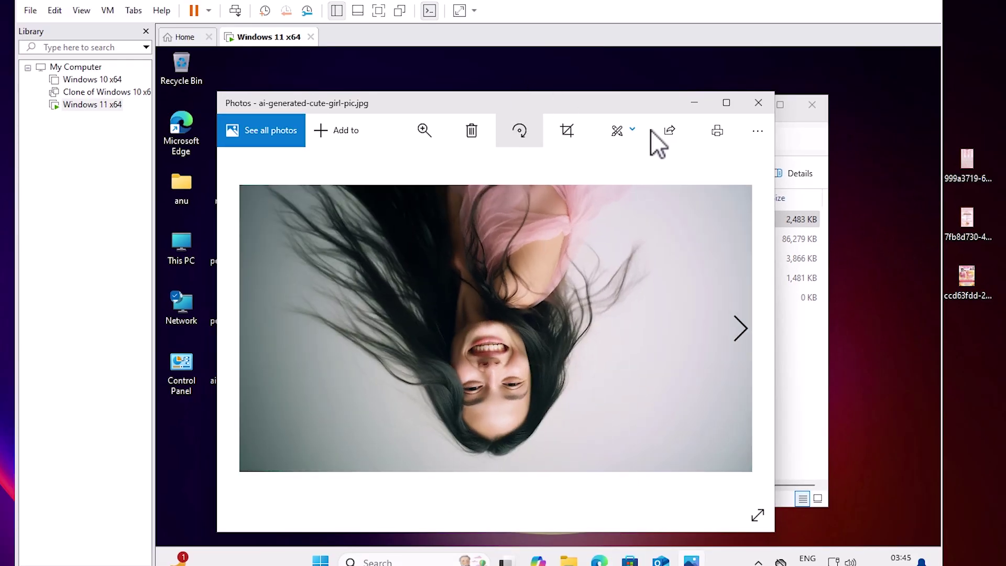
click(757, 131)
click(762, 103)
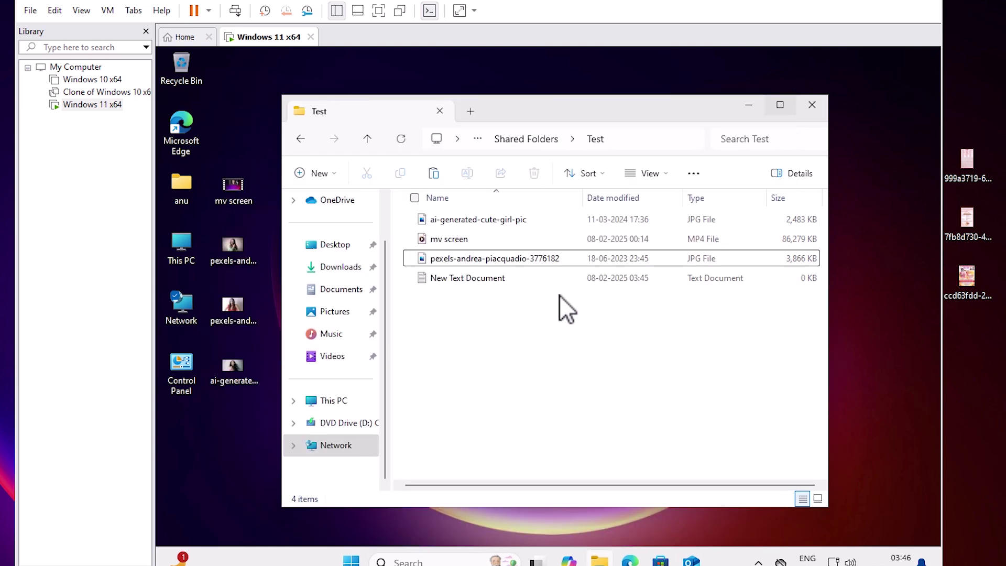
- Permanently delete the pexels image ending in 3776182 from the shared Test folder
click(523, 262)
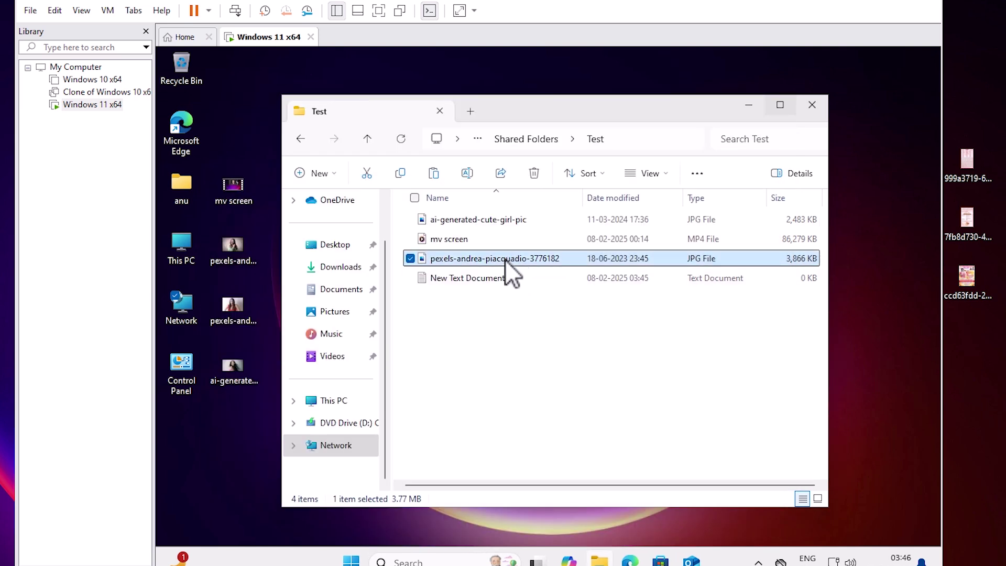
key(Delete)
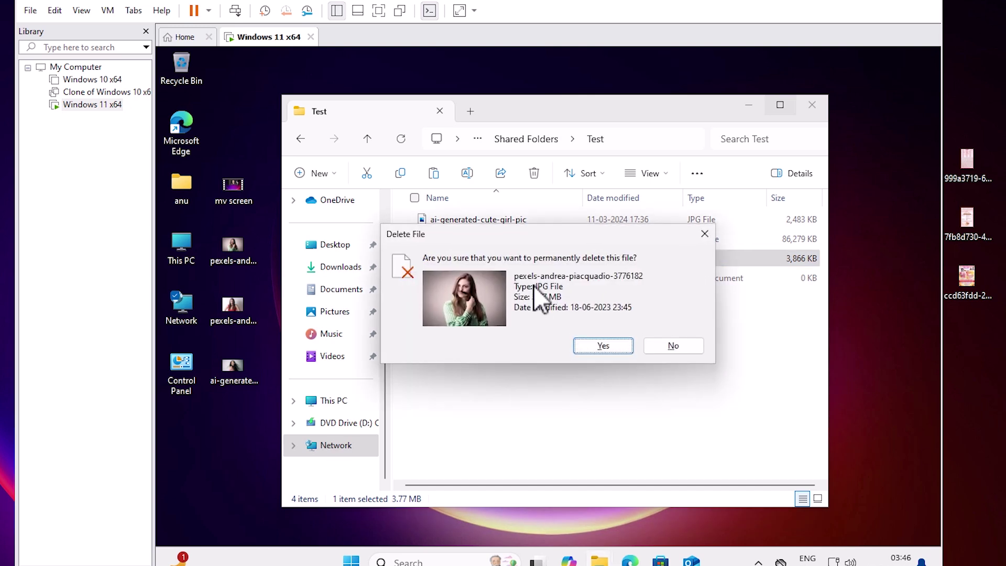
click(602, 347)
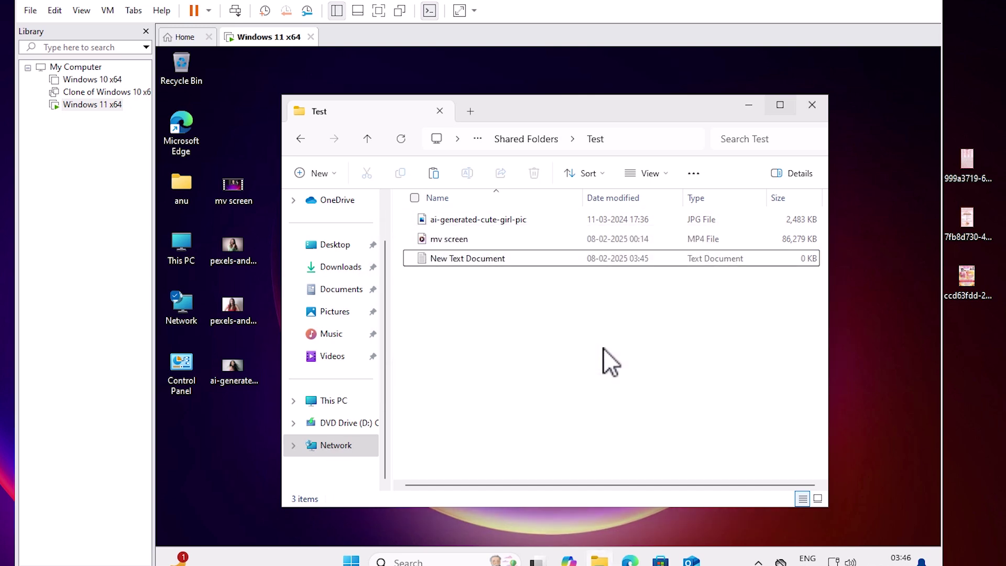